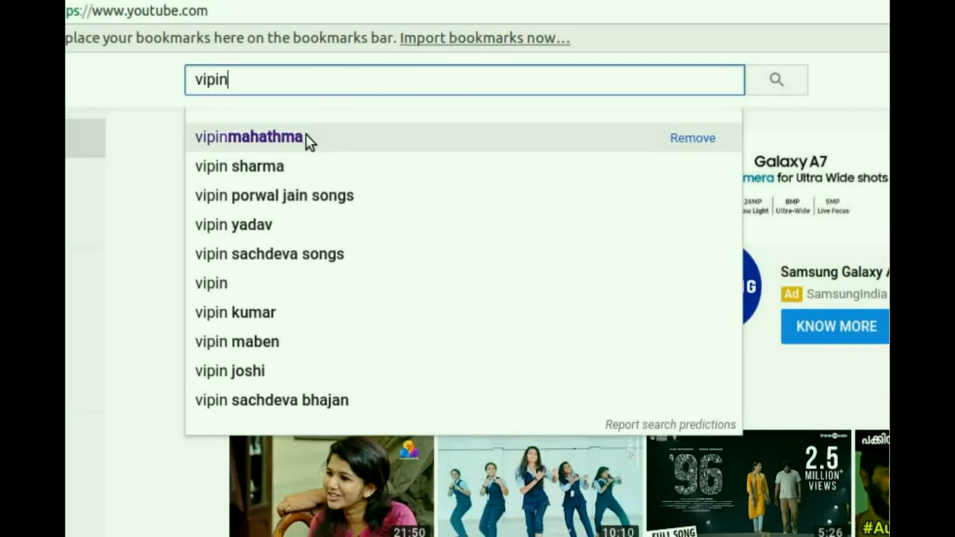
click(254, 286)
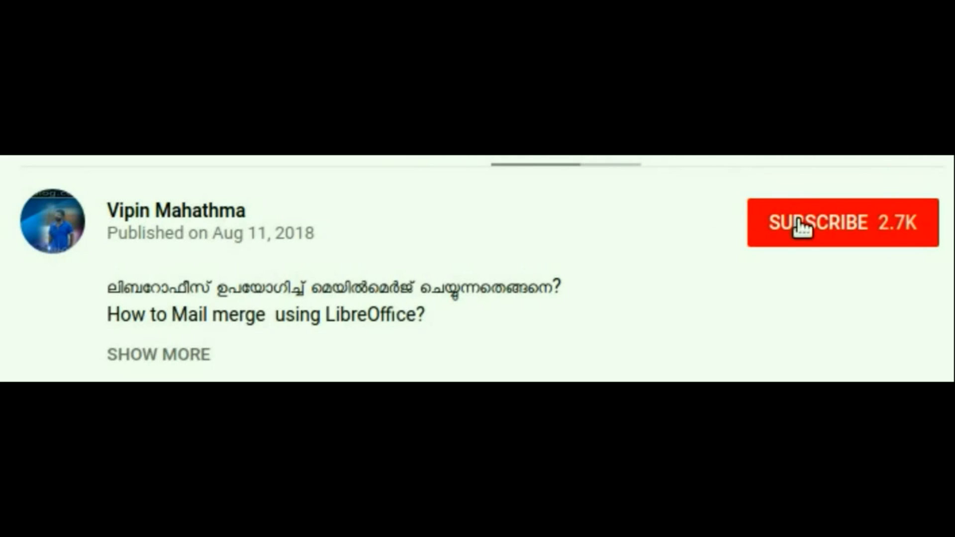
click(752, 245)
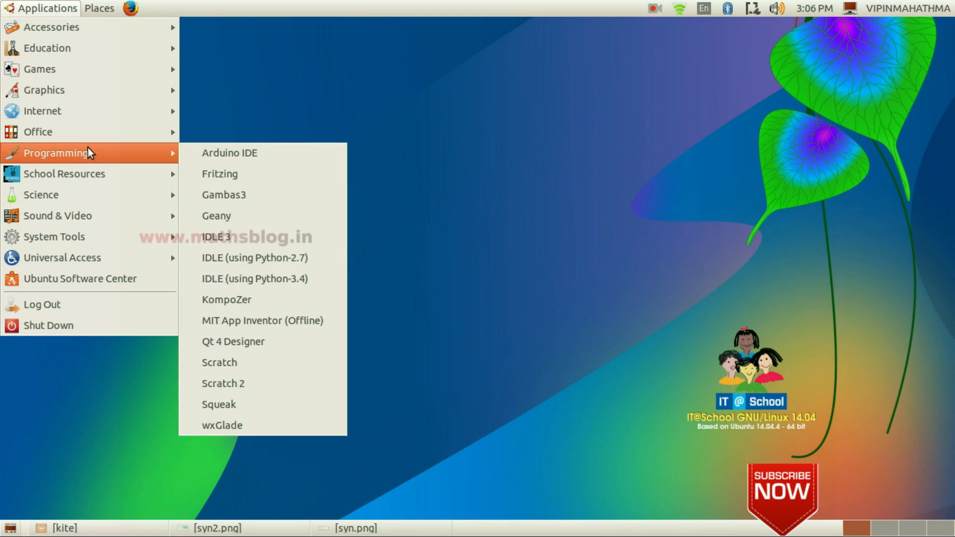
- Launch Synfig Studio from the Graphics applications menu
mouse_move(156, 93)
scroll(271, 381, down, 5)
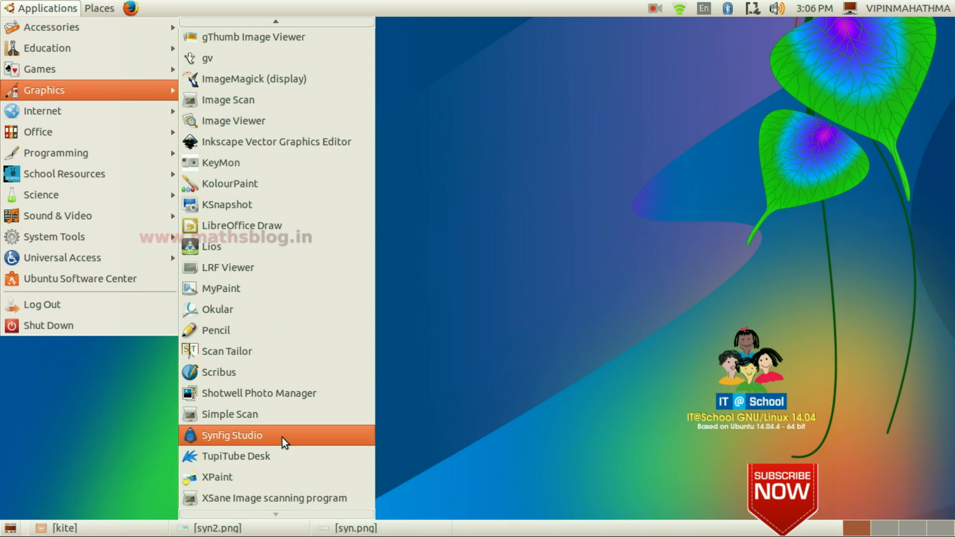
click(282, 436)
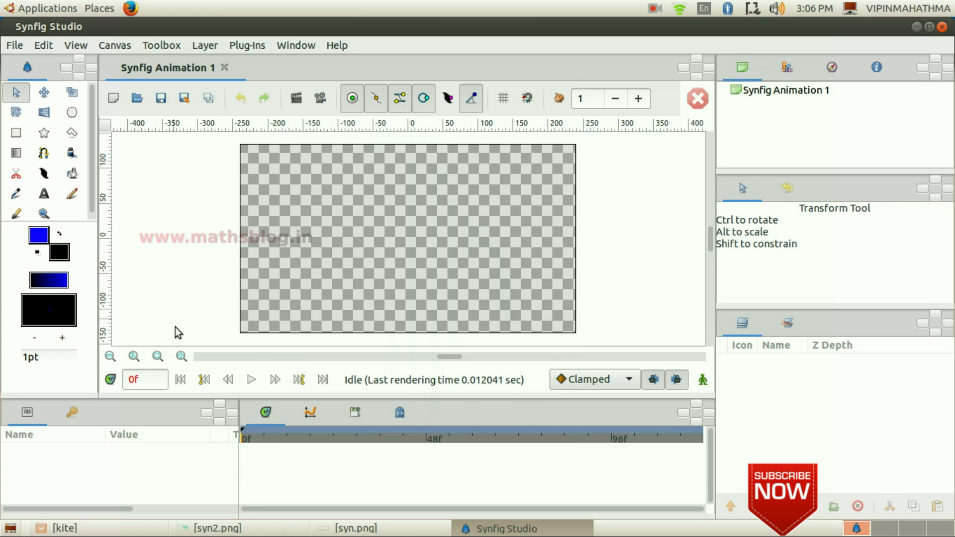
- Review the task instructions in the syn.png image, then close the image viewer
click(246, 528)
click(264, 530)
click(348, 529)
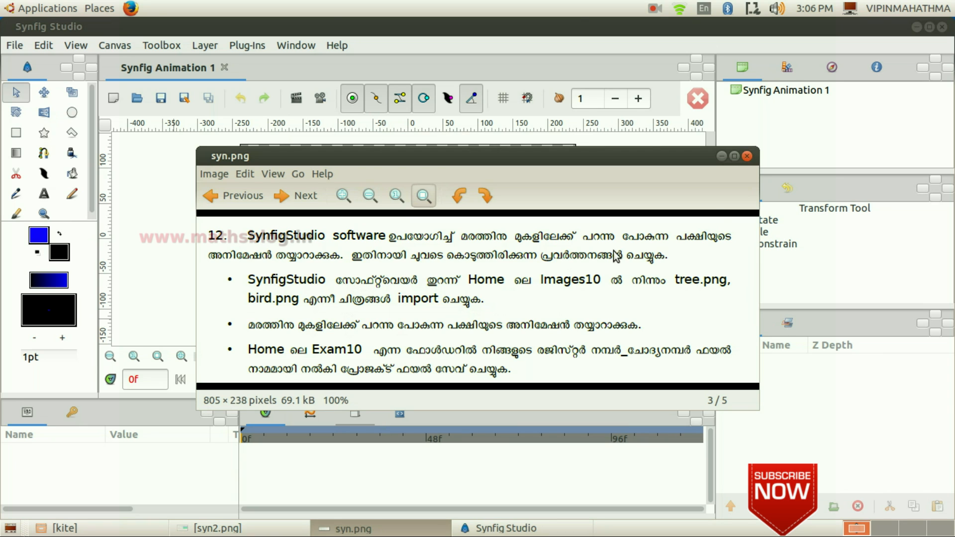
click(722, 156)
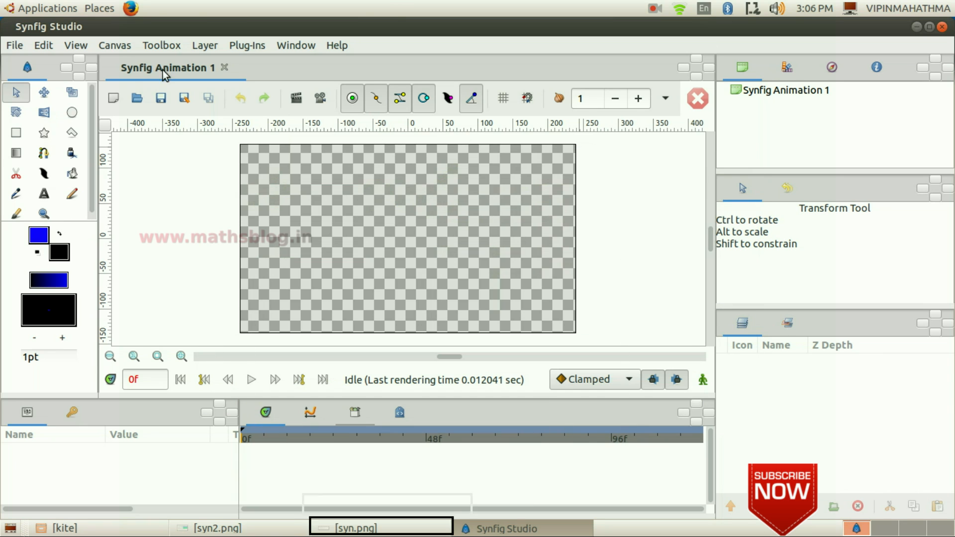
- Import tree.png from the Images10 folder into the canvas
click(15, 45)
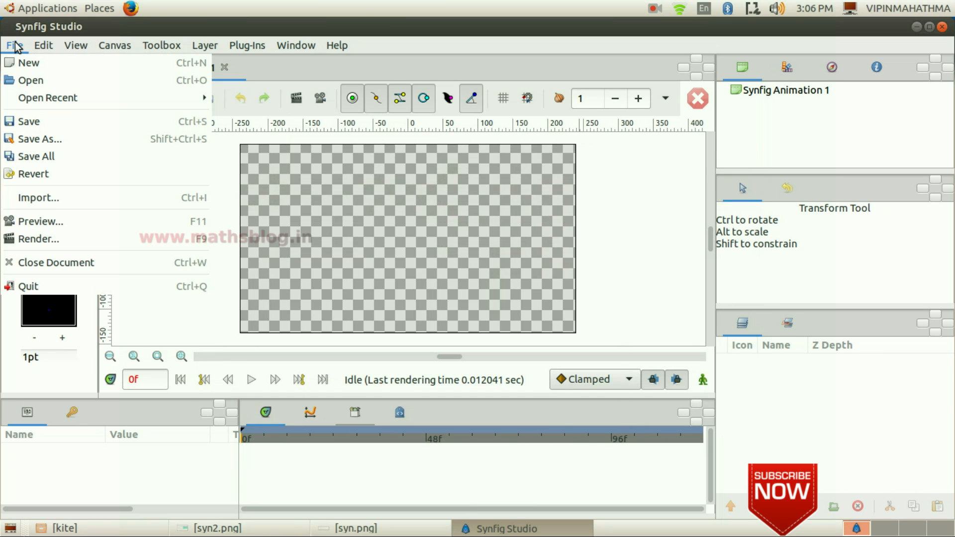
click(58, 197)
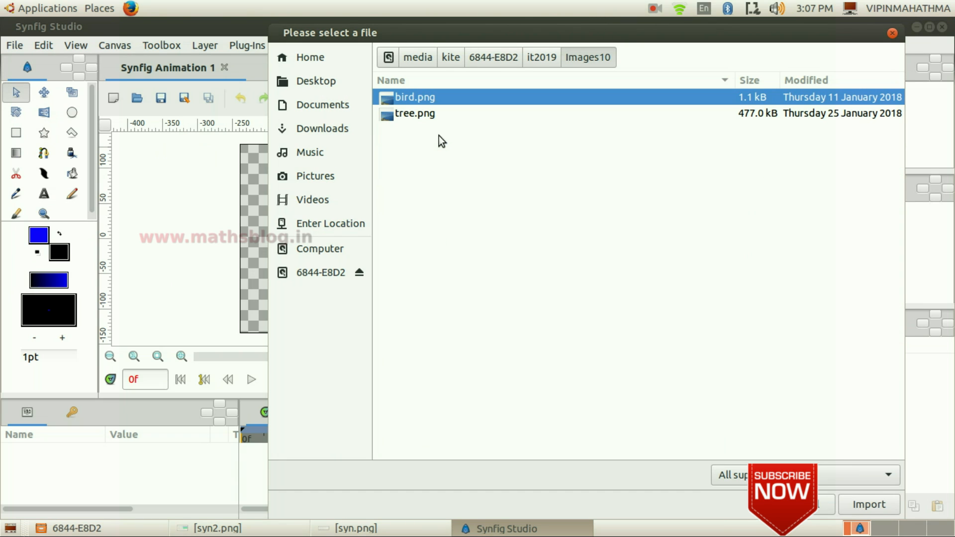
click(434, 118)
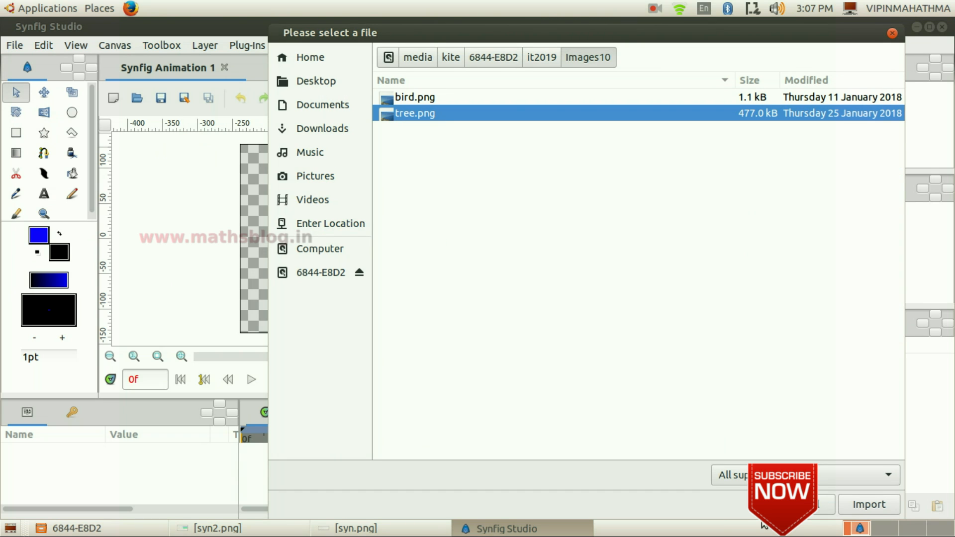
click(873, 507)
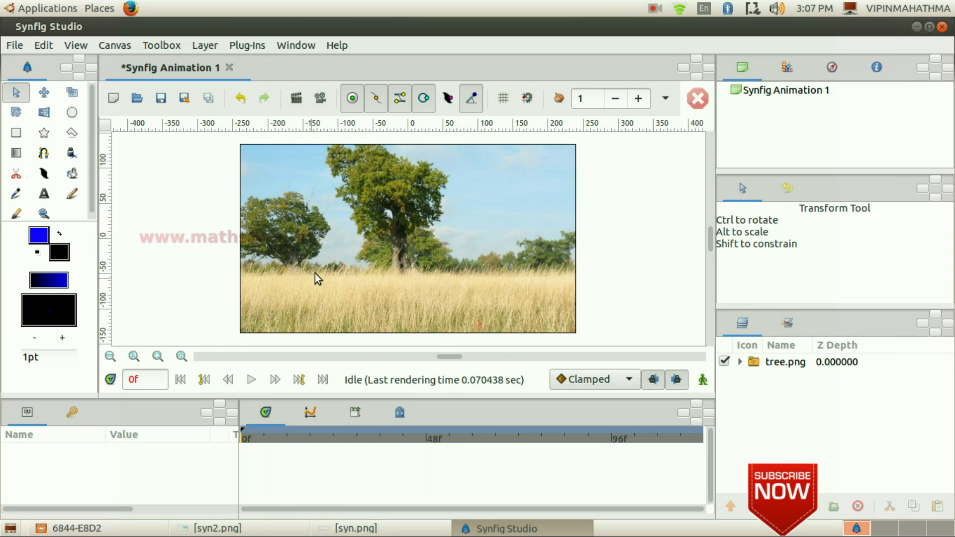
click(332, 277)
drag(459, 189, 459, 187)
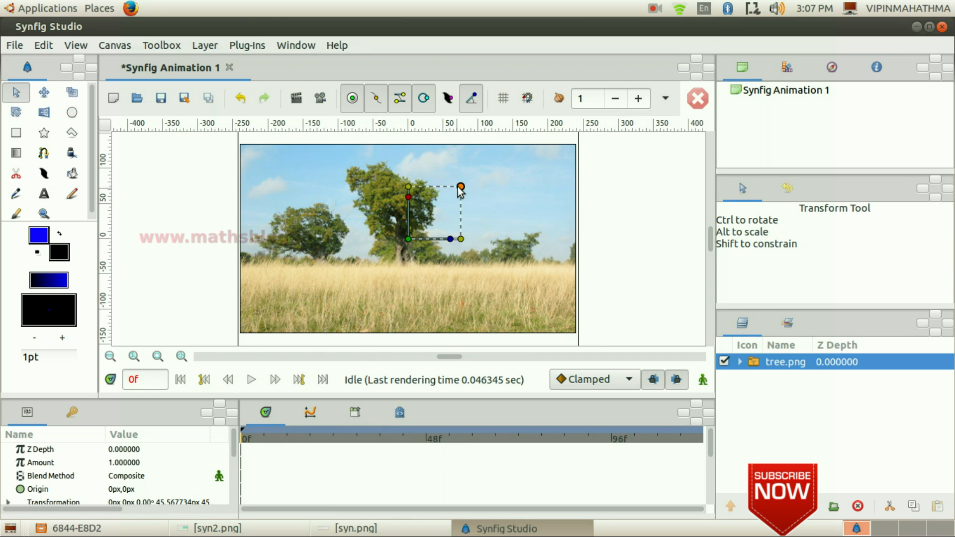
click(647, 293)
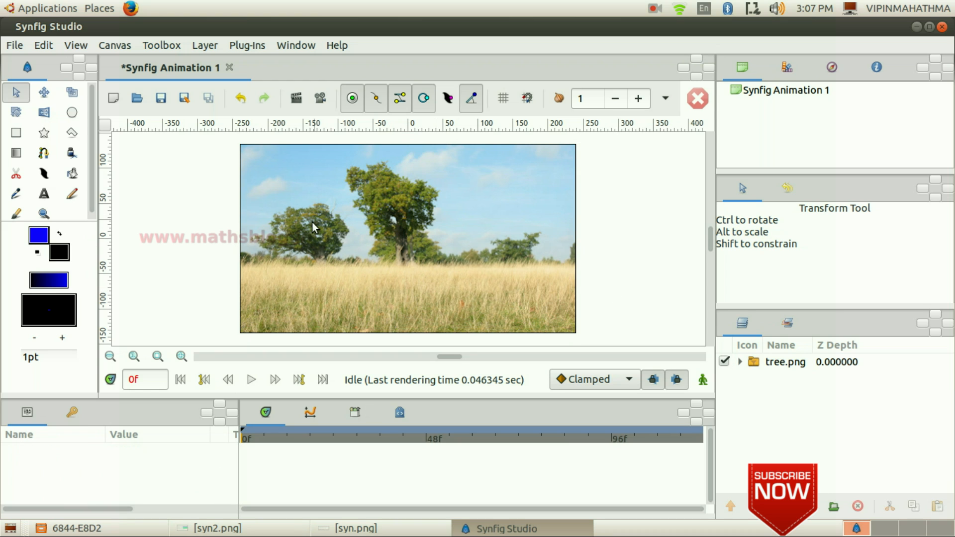
- Import bird.png from the same Images10 folder
click(15, 46)
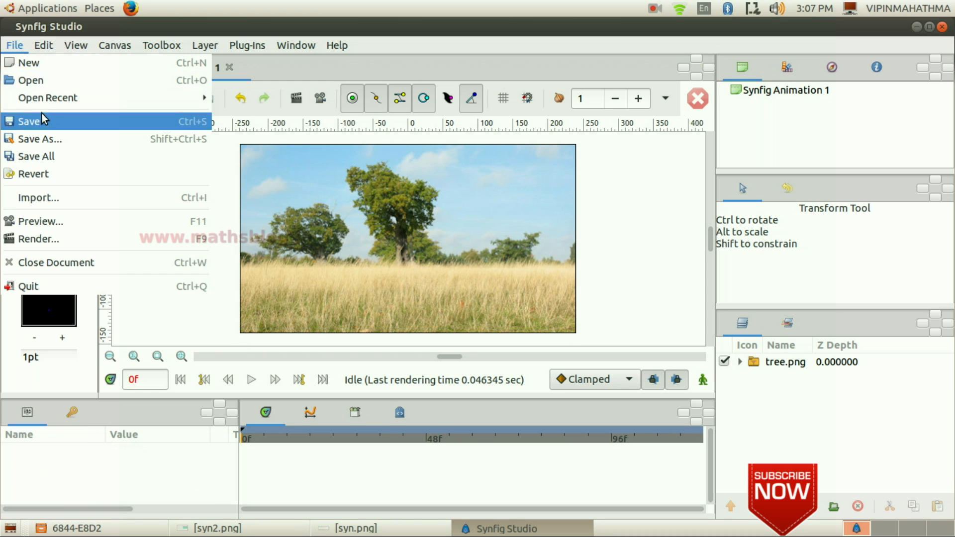
click(63, 198)
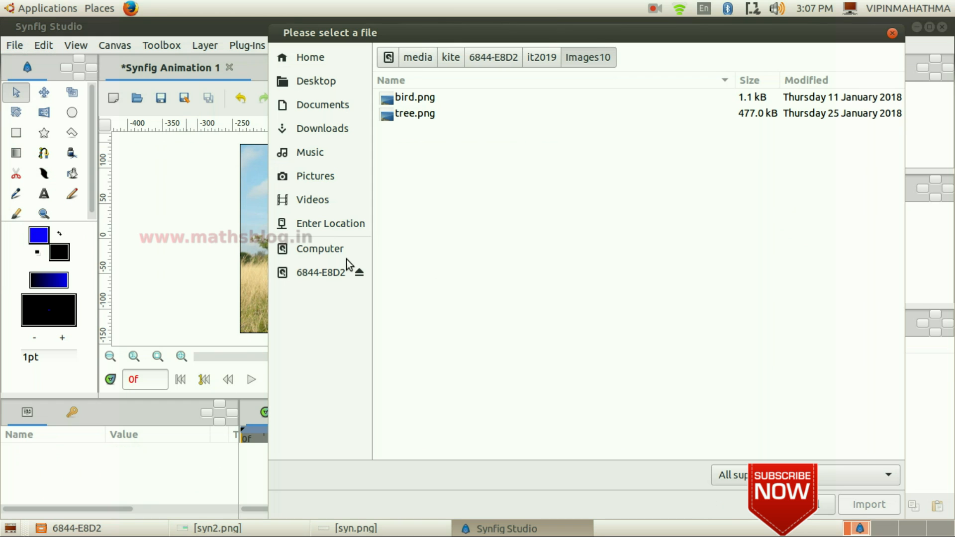
click(435, 100)
double_click(435, 100)
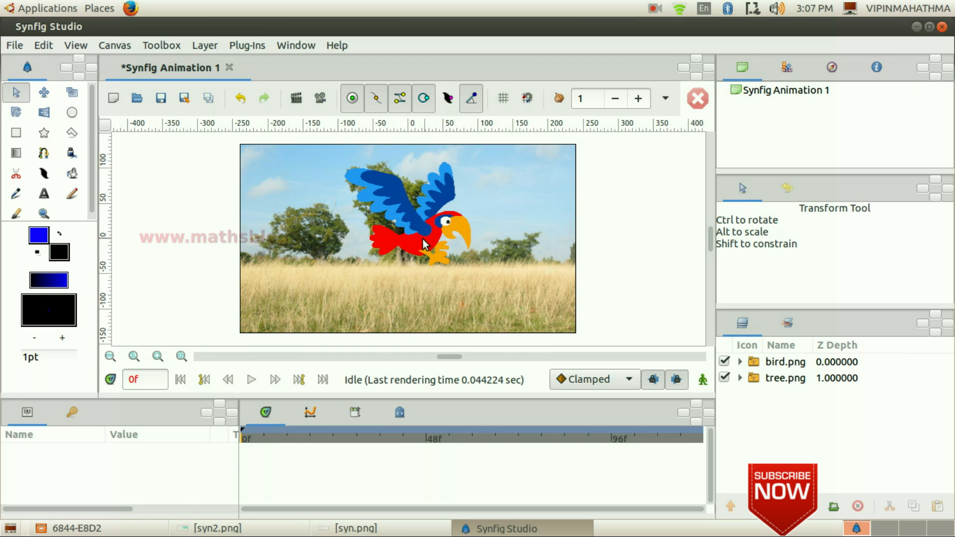
- Shrink the bird image and move it onto the smaller tree on the left
click(424, 244)
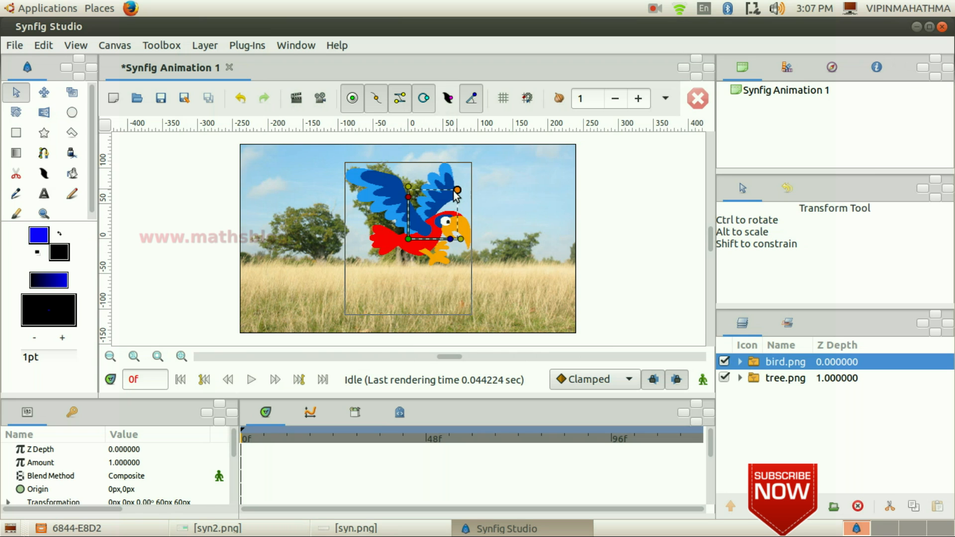
mouse_move(445, 201)
mouse_down()
mouse_move(461, 195)
mouse_move(439, 209)
mouse_move(465, 191)
mouse_move(443, 203)
mouse_up()
drag(408, 239, 304, 223)
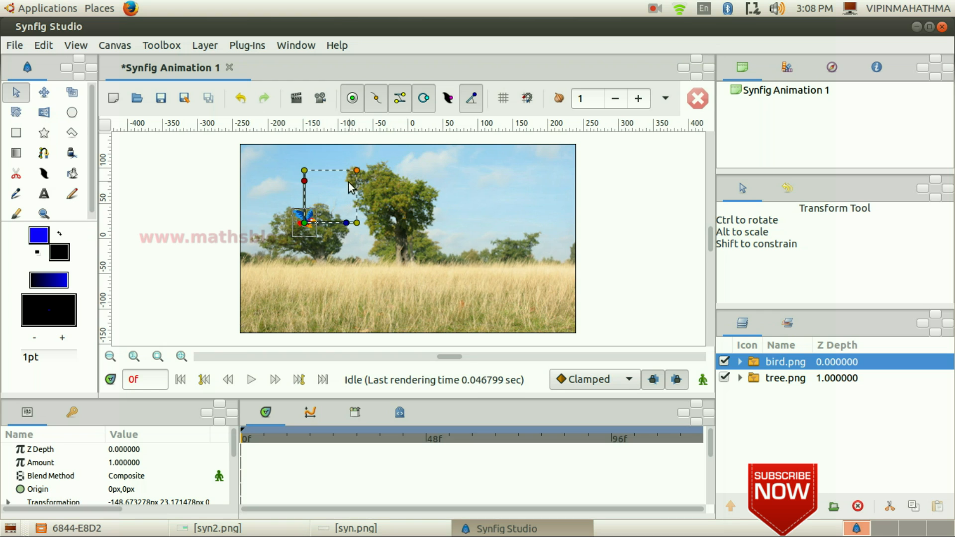
click(333, 256)
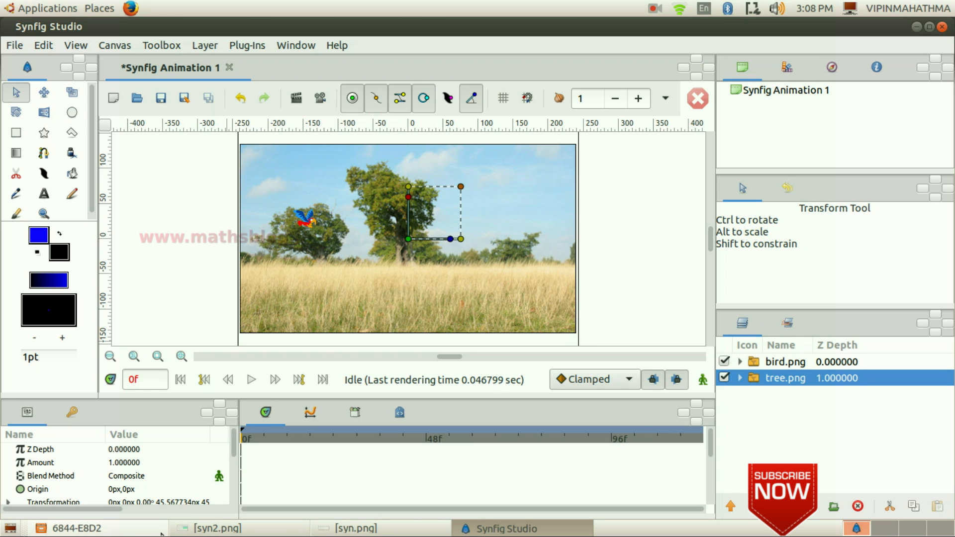
- Re-check the task instructions in the syn.png image and close it
click(370, 531)
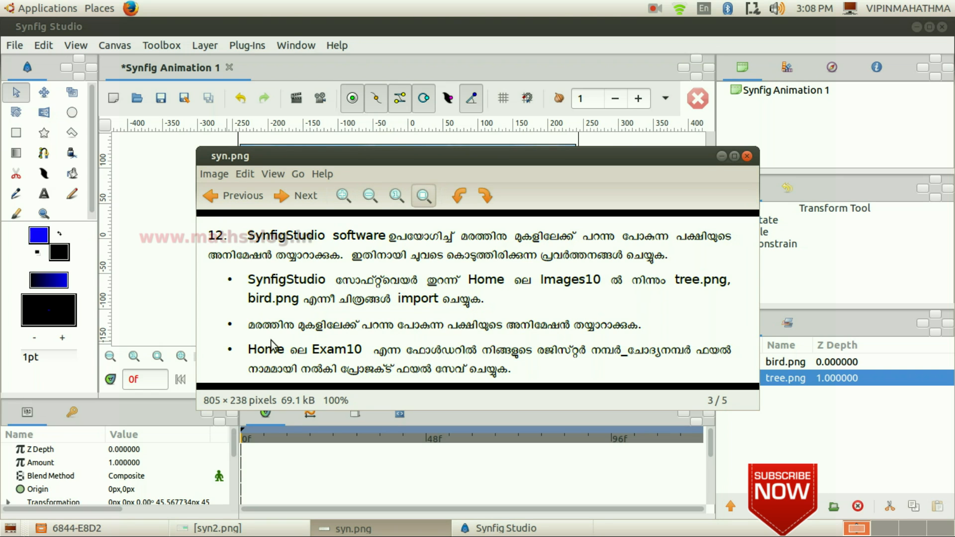
click(722, 157)
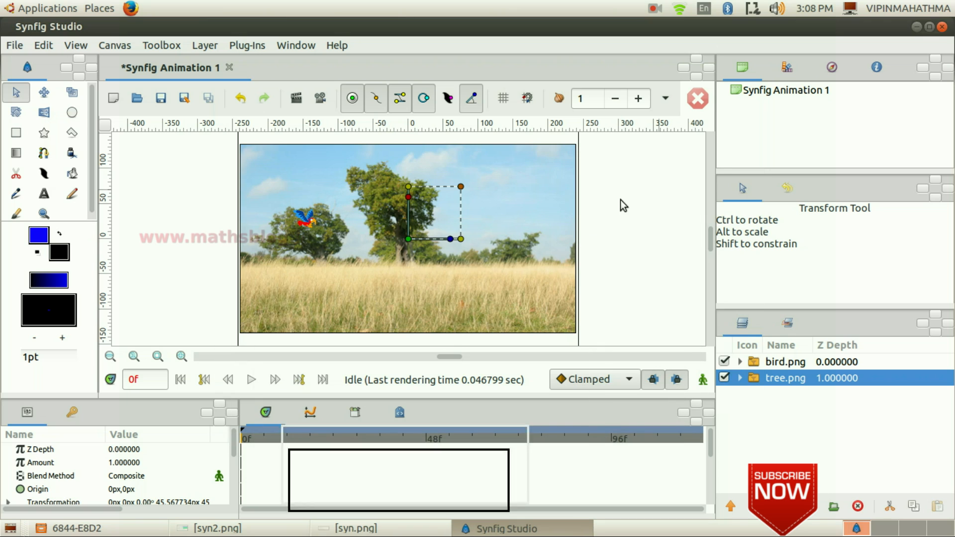
click(203, 232)
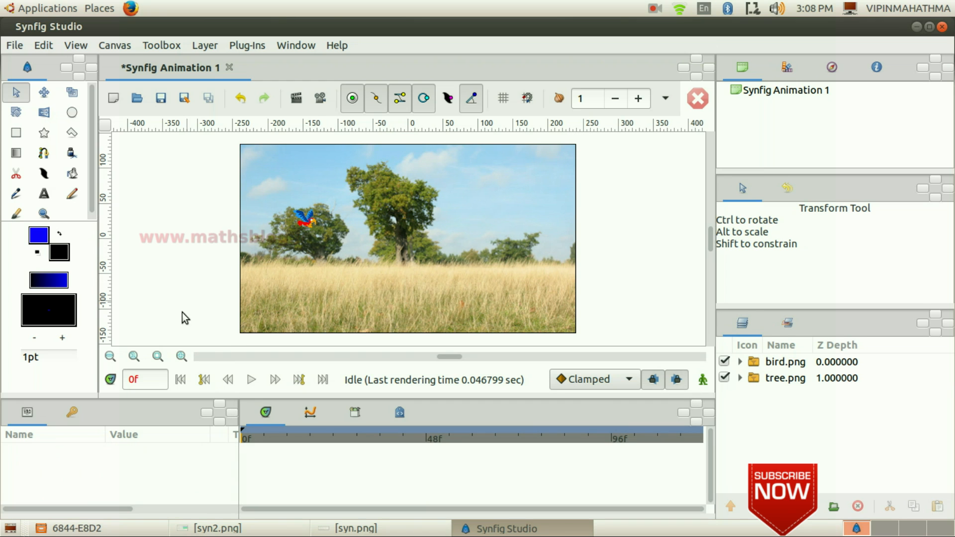
- Set the current time to 120f and turn on animate editing mode
double_click(139, 379)
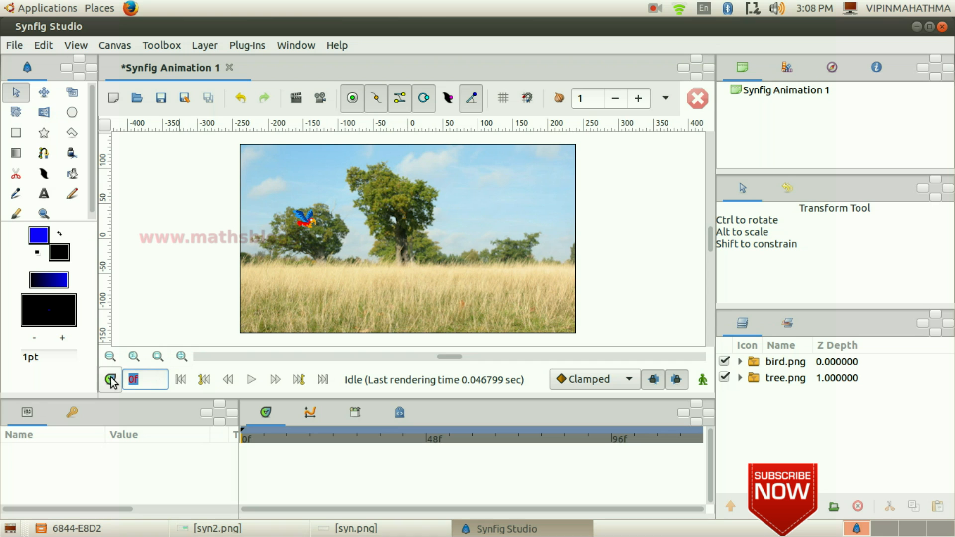
text(120f)
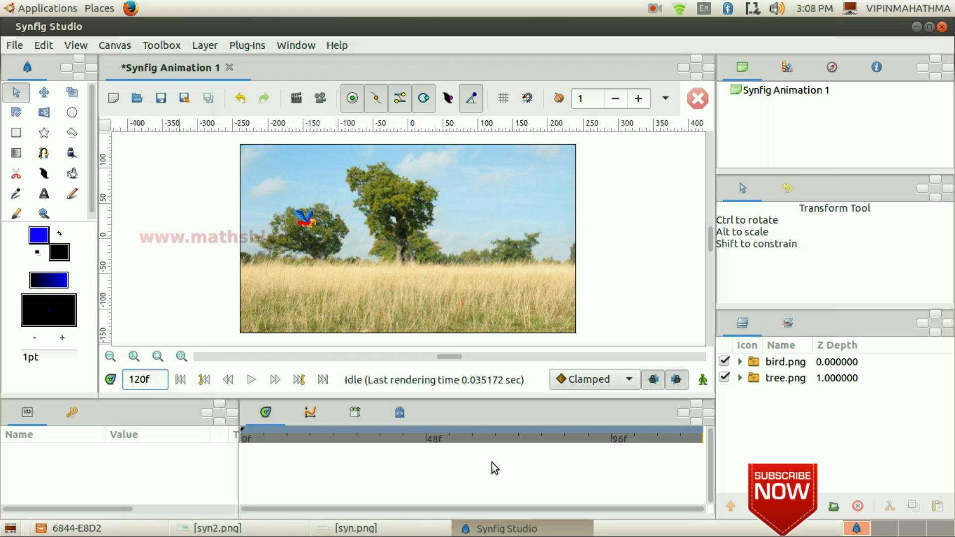
click(703, 379)
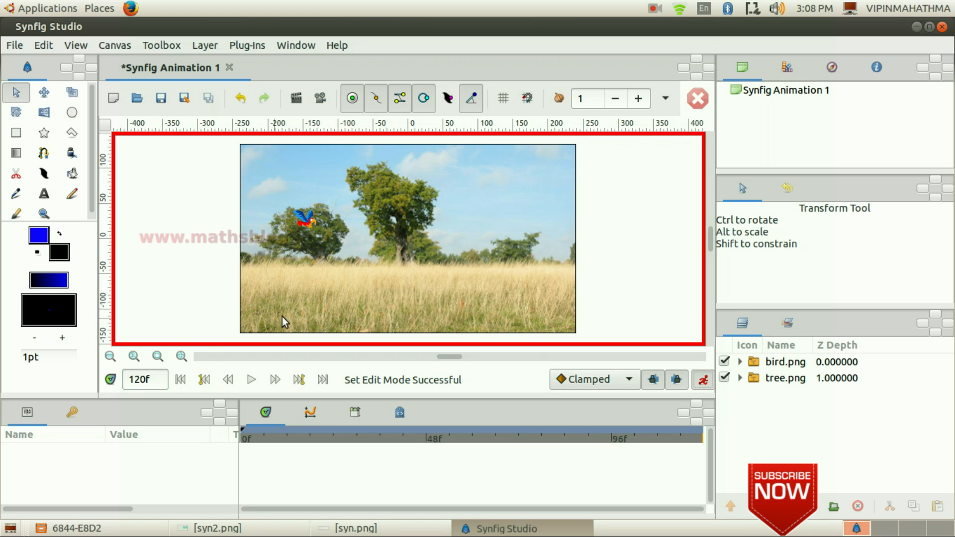
- At frame 120, move the bird to the canvas's upper-right corner and enlarge it slightly
click(308, 221)
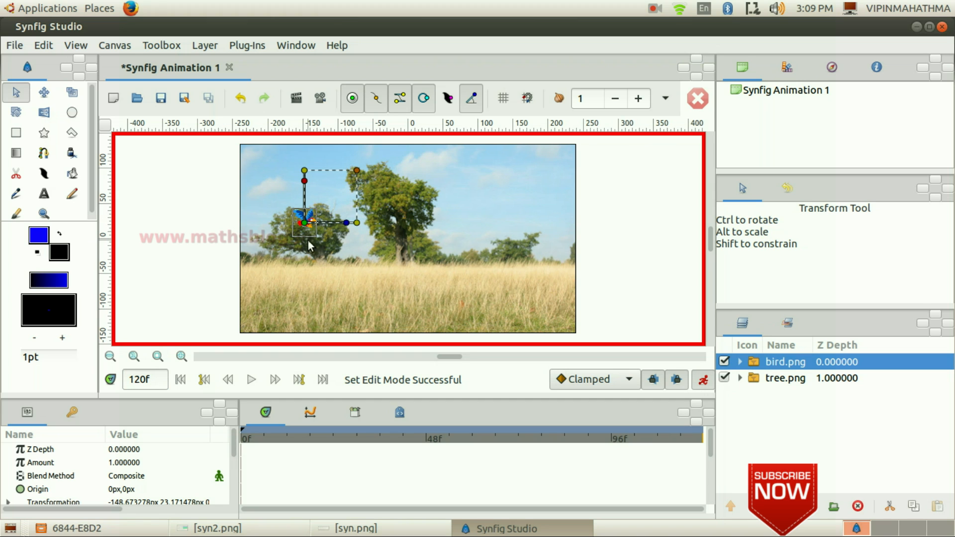
drag(304, 224, 559, 170)
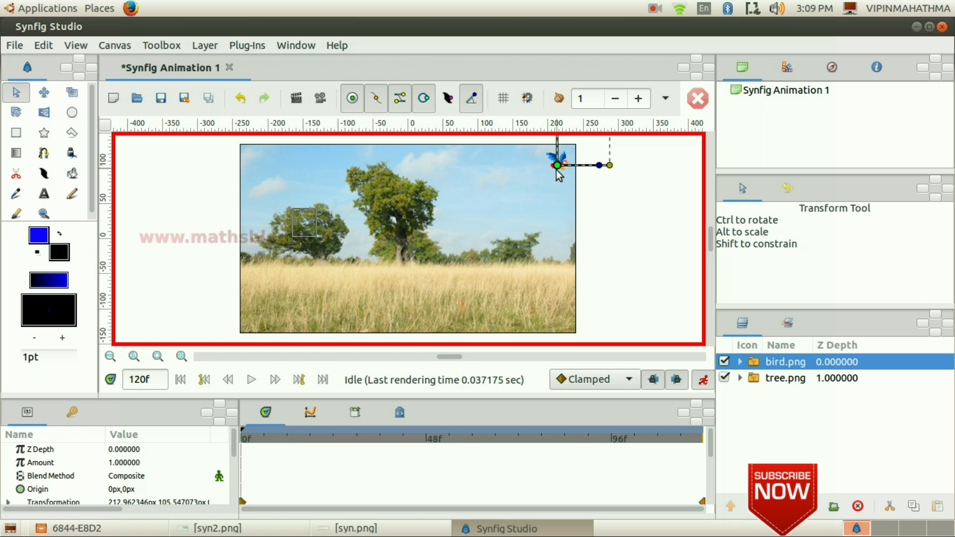
scroll(666, 239, up, 2)
mouse_move(611, 154)
mouse_down()
mouse_move(633, 141)
mouse_move(622, 155)
mouse_move(631, 136)
mouse_move(631, 156)
mouse_move(638, 139)
mouse_move(628, 152)
mouse_up()
drag(557, 206, 548, 206)
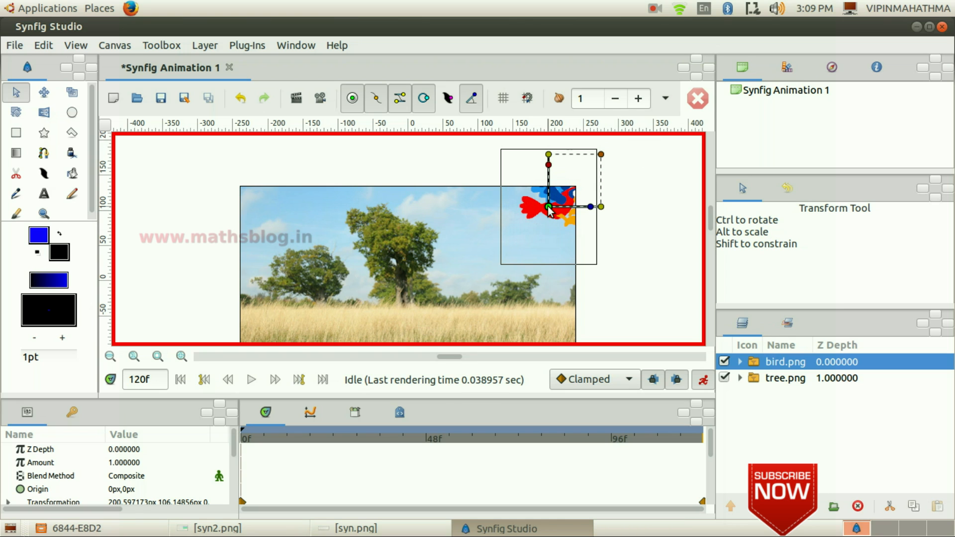
click(620, 253)
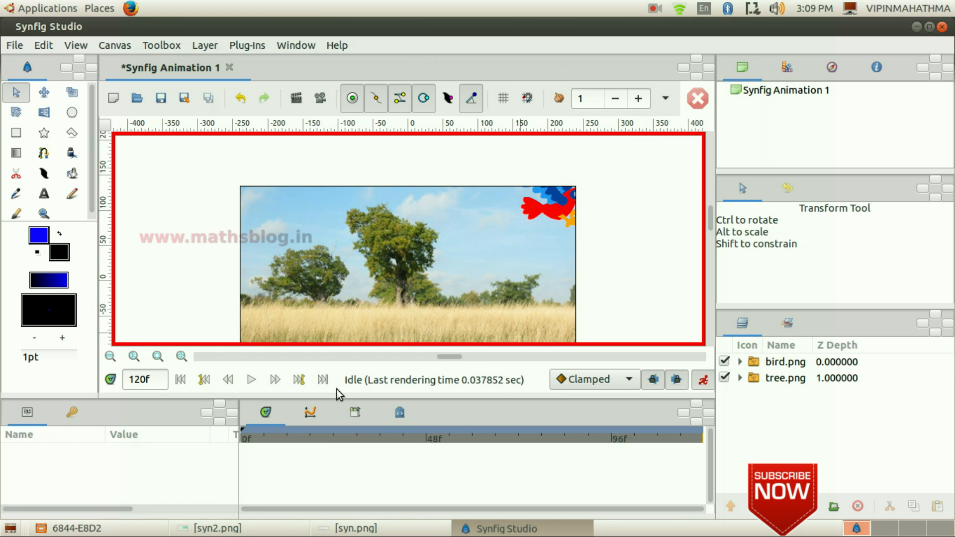
- Play the animation to preview the bird's flight
click(251, 380)
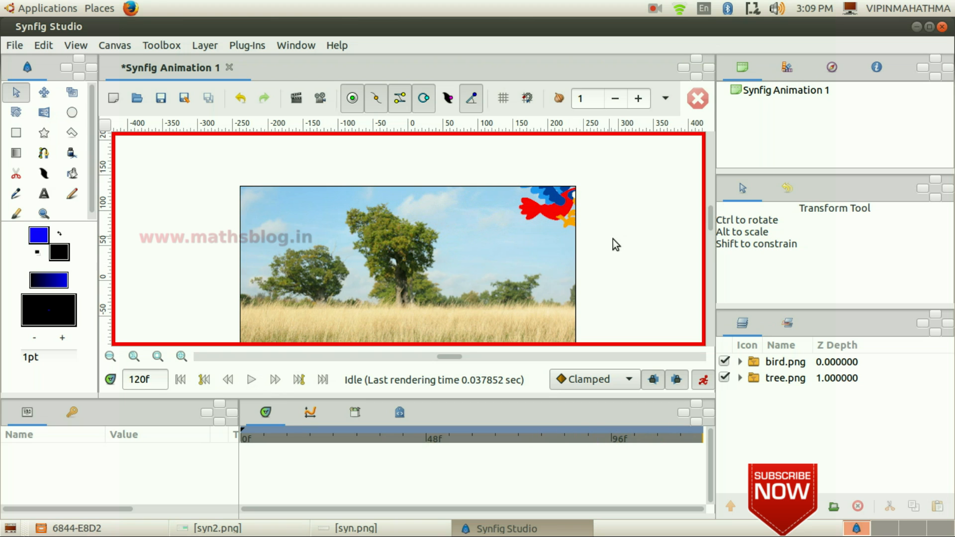
scroll(629, 240, down, 2)
scroll(386, 296, down, 1)
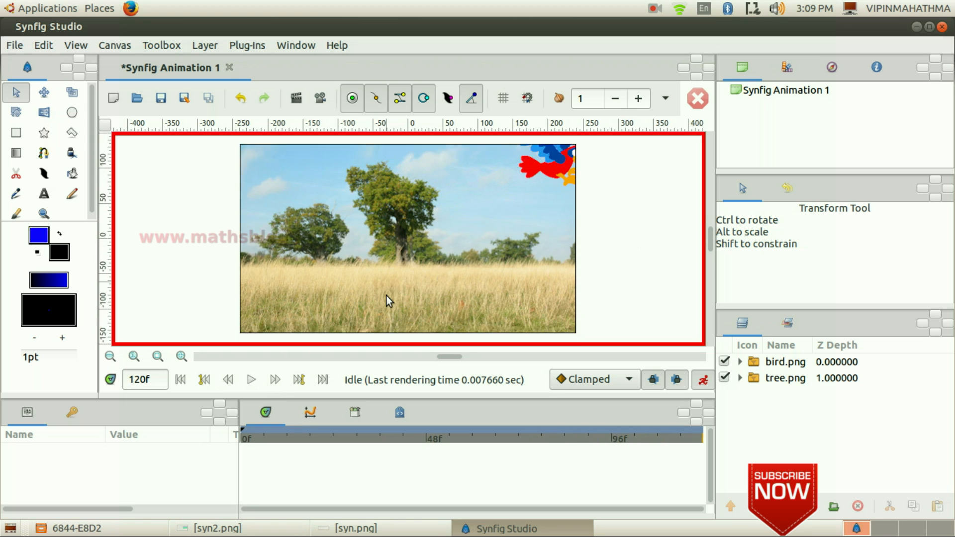
click(251, 379)
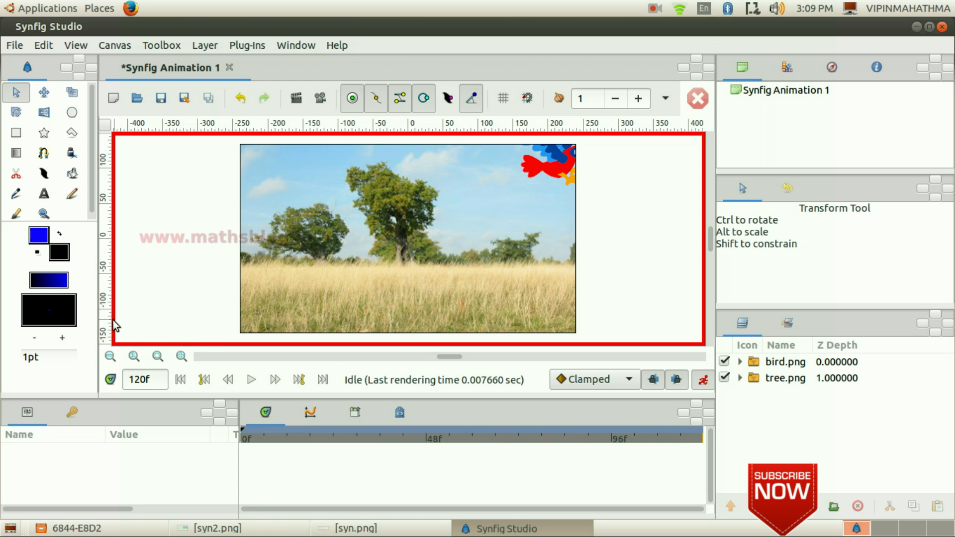
- Turn off animate editing mode and save the project as bird in the Desktop folder
click(703, 381)
click(15, 46)
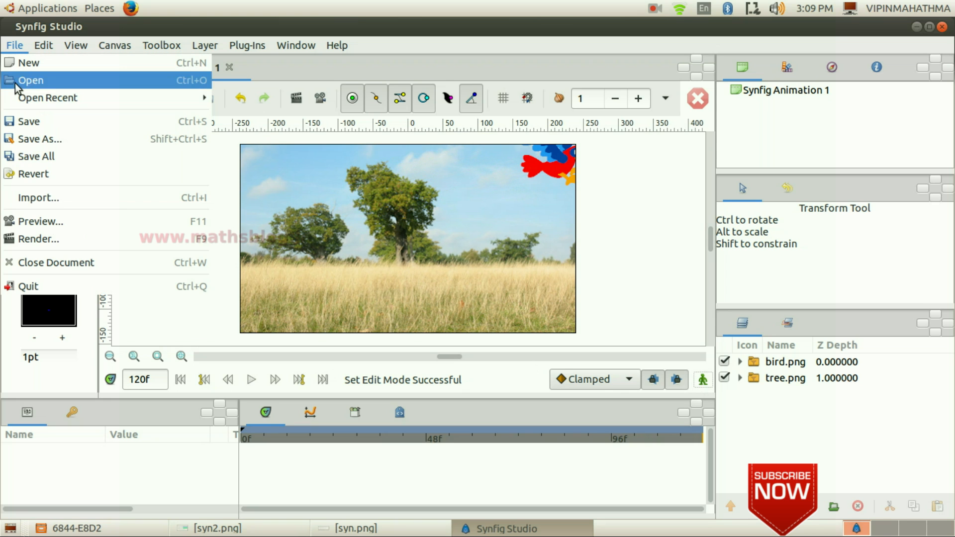
click(60, 127)
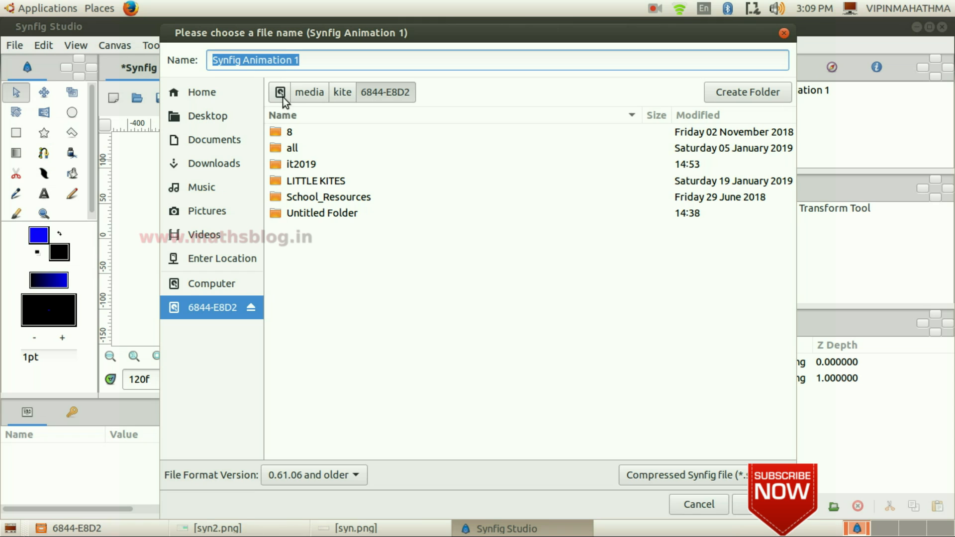
text(bird)
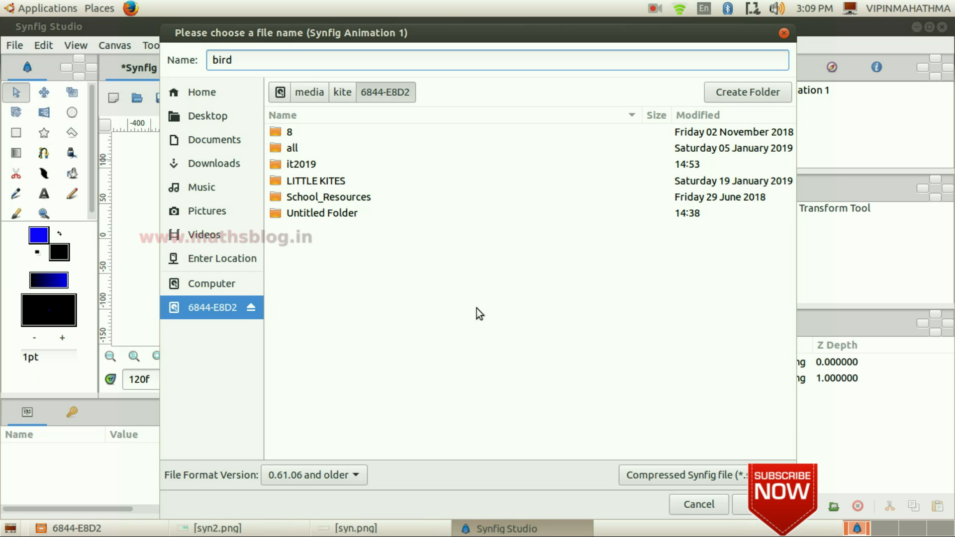
click(224, 122)
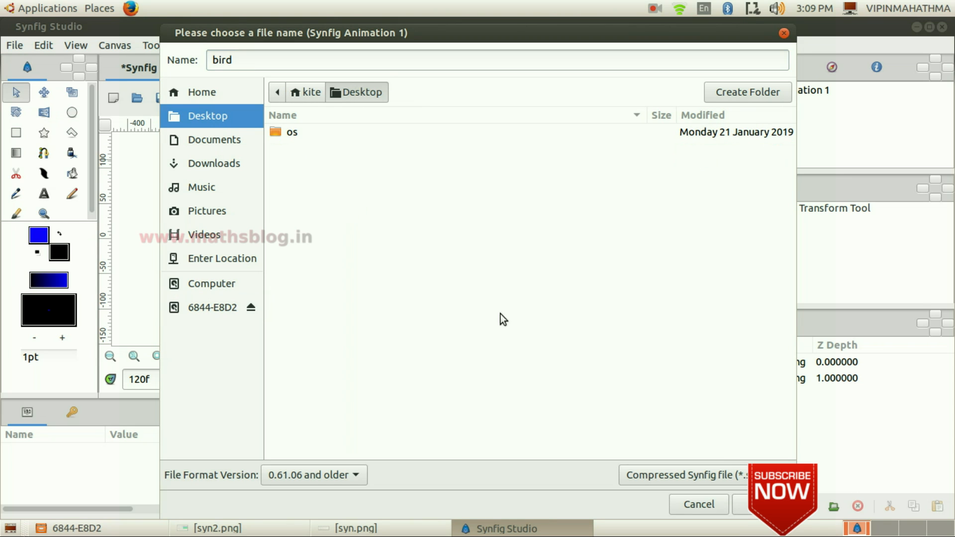
click(741, 504)
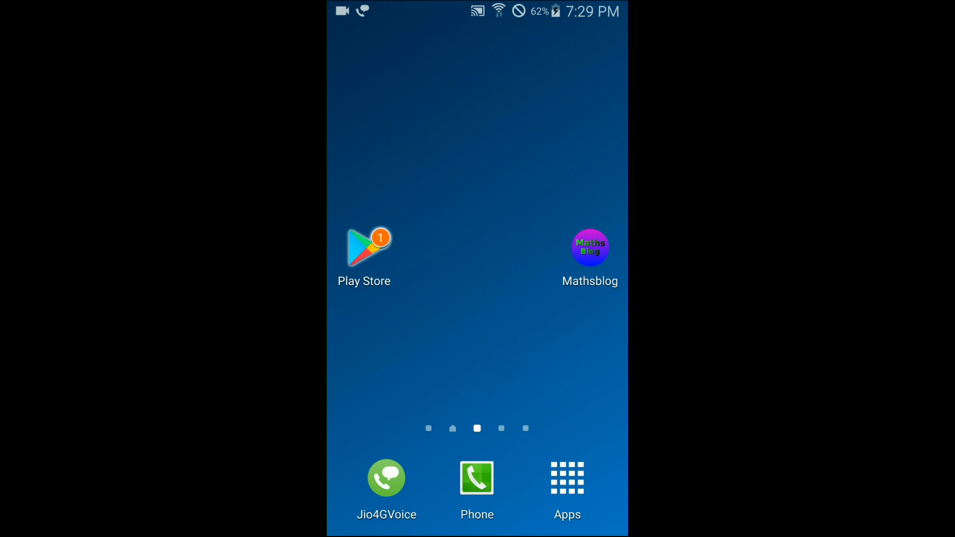
- Switch to the phone's Play Store, search for vipinmahathma and open the app's listing
click(366, 249)
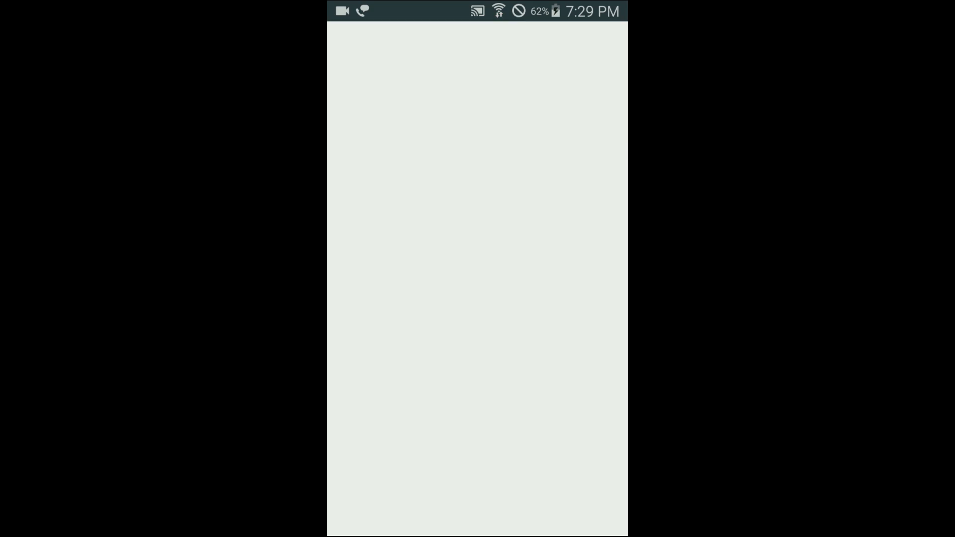
click(448, 48)
mouse_move(352, 386)
mouse_down()
mouse_move(382, 385)
mouse_move(407, 408)
mouse_up()
click(396, 358)
mouse_move(419, 382)
mouse_down()
mouse_move(431, 429)
mouse_move(427, 405)
mouse_up()
click(463, 354)
mouse_move(471, 374)
mouse_down()
mouse_move(473, 399)
mouse_move(503, 397)
mouse_up()
drag(330, 394, 344, 393)
click(438, 91)
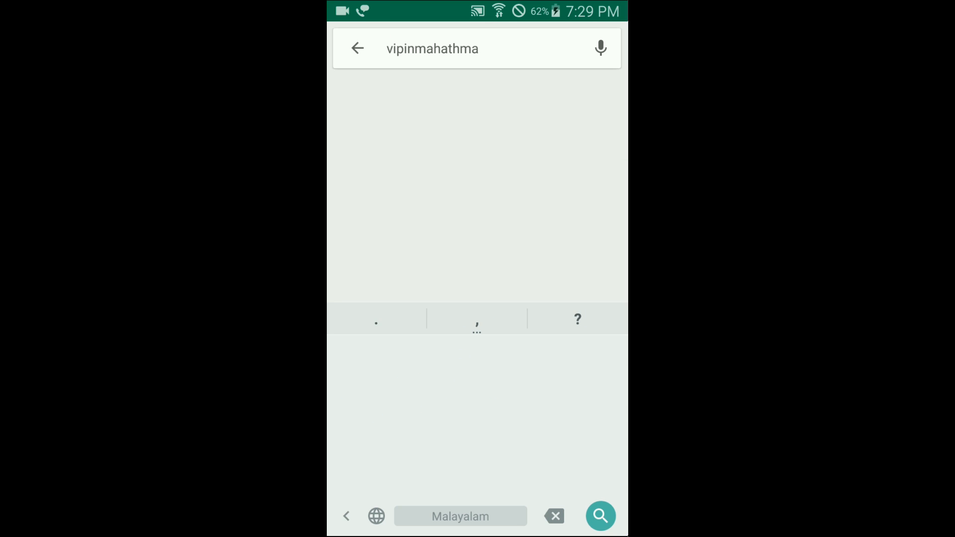
click(373, 149)
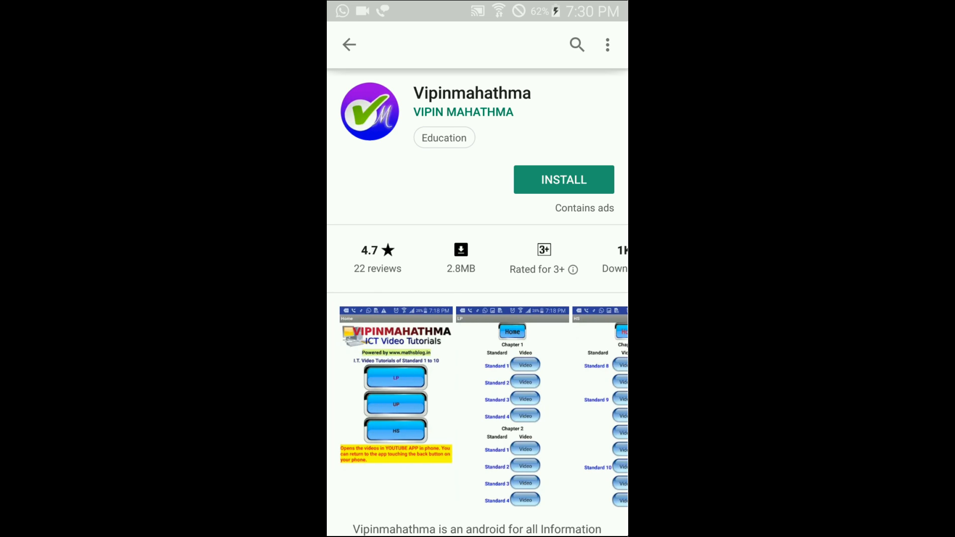
- Install the Vipinmahathma app from its store listing
click(564, 180)
click(550, 340)
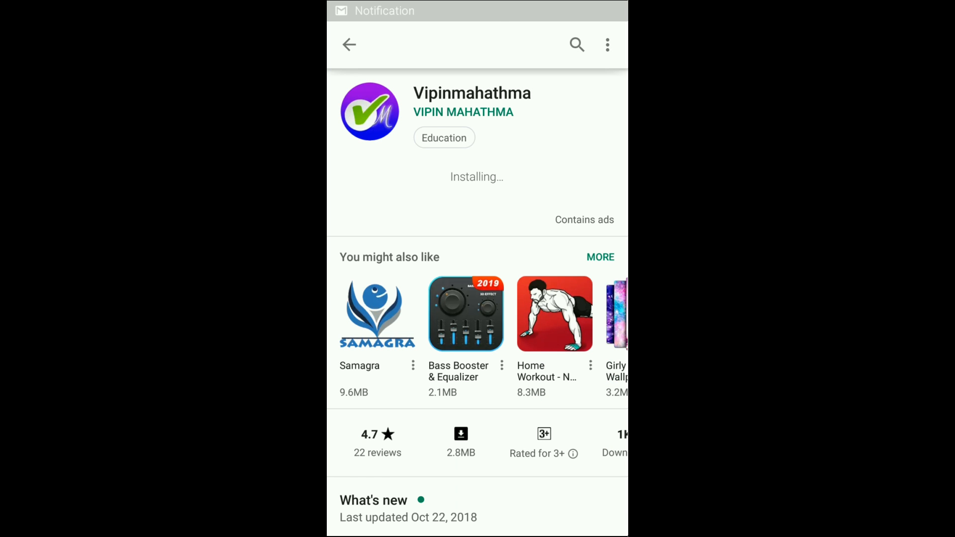
click(547, 180)
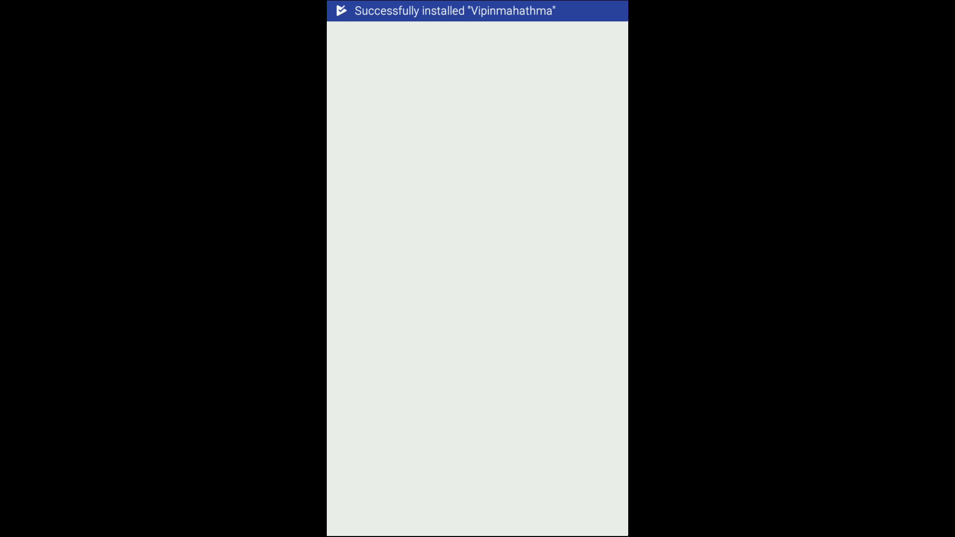